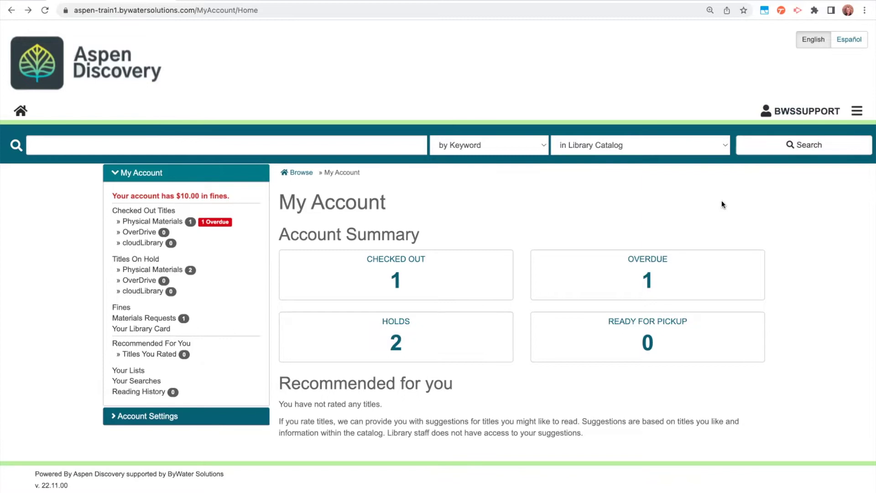
- Open Your Lists from the account menu and confirm that no lists have been created yet
{"action": "left_click", "coordinate": [789, 111]}
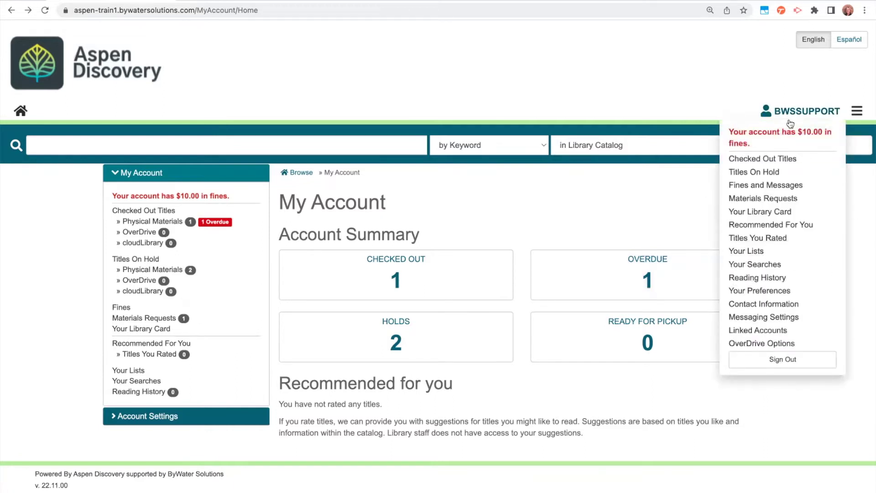
{"action": "left_click", "coordinate": [744, 252]}
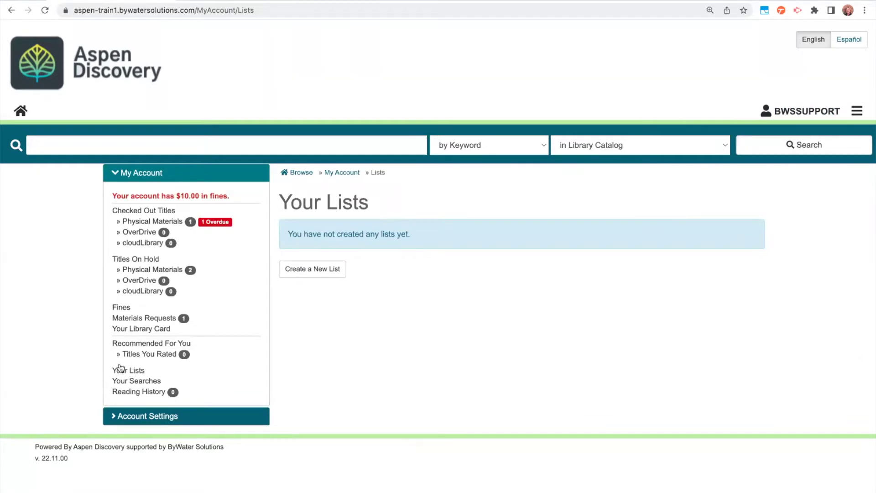
{"action": "left_click", "coordinate": [125, 371]}
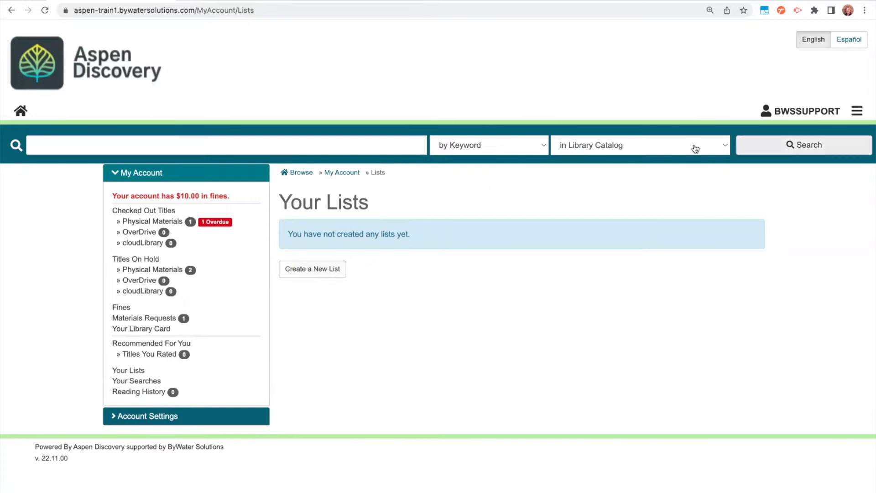
- Run an empty catalog search and scroll the 79,779 results down to Gone Girl: A Novel
{"action": "key", "text": "Tab"}
{"action": "key", "text": "Return"}
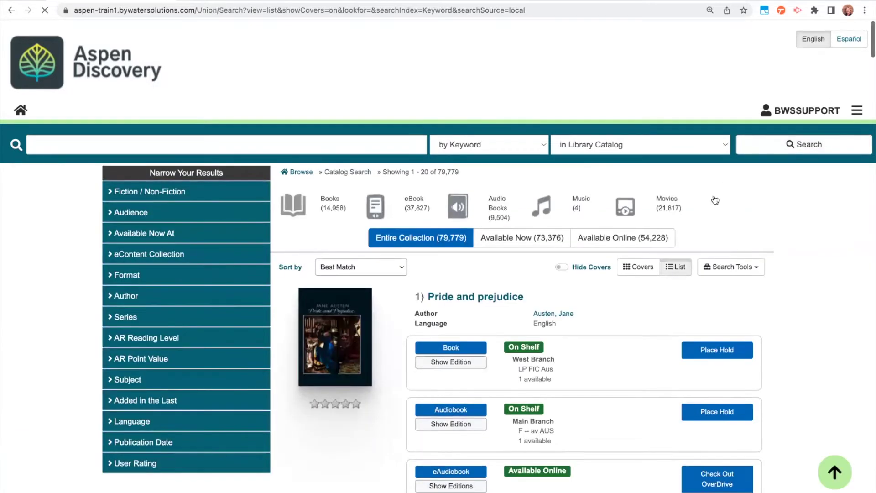
{"action": "scroll", "coordinate": [629, 255], "scroll_direction": "down", "scroll_amount": 8}
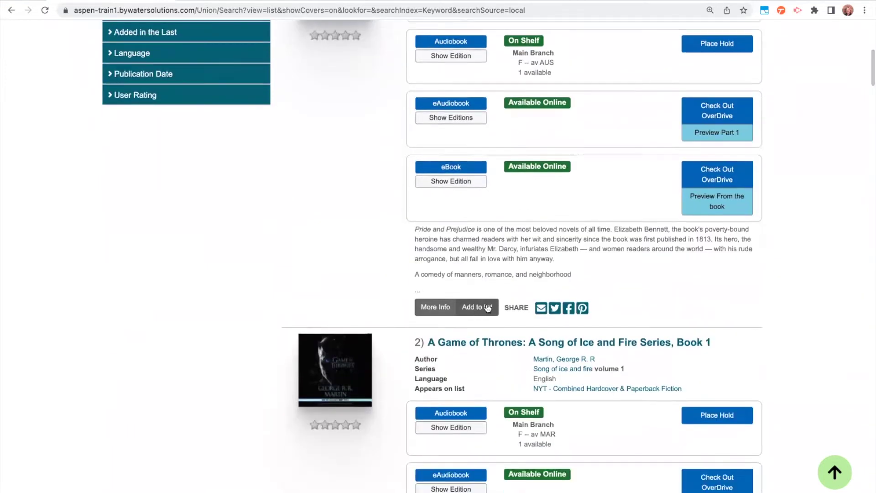
{"action": "scroll", "coordinate": [481, 240], "scroll_direction": "down", "scroll_amount": 2}
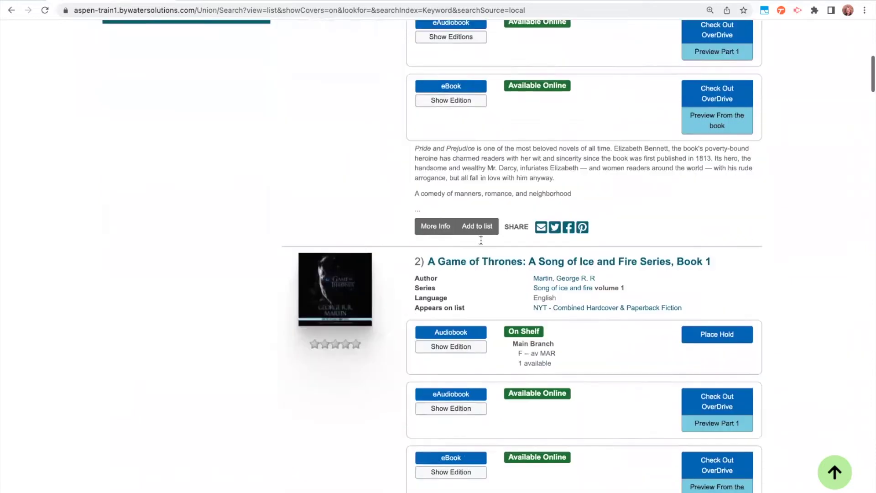
{"action": "scroll", "coordinate": [481, 239], "scroll_direction": "down", "scroll_amount": 5}
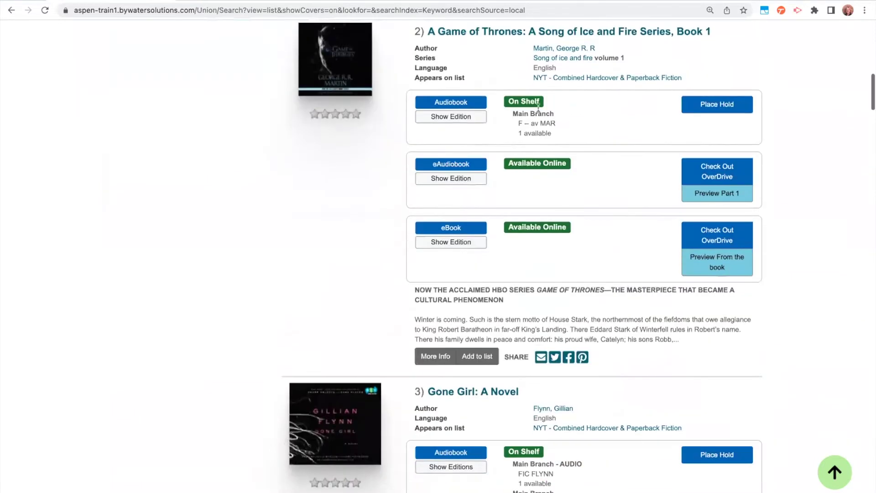
{"action": "scroll", "coordinate": [495, 160], "scroll_direction": "down", "scroll_amount": 6}
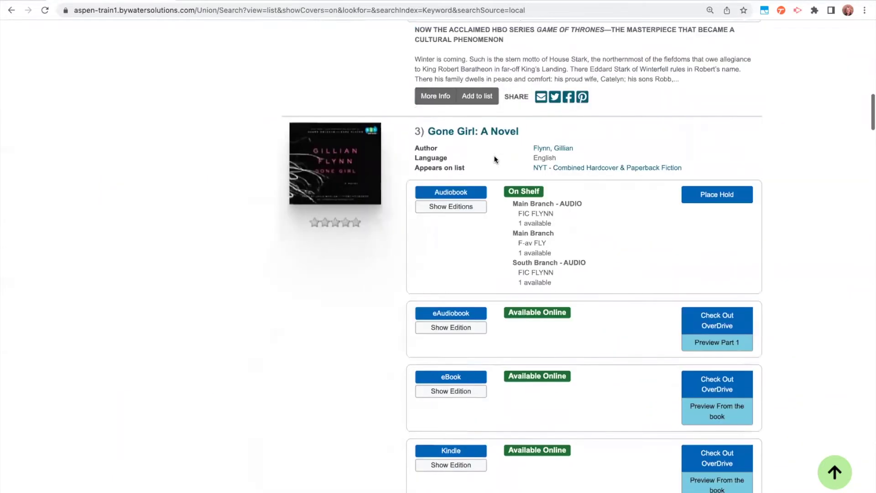
{"action": "scroll", "coordinate": [489, 204], "scroll_direction": "down", "scroll_amount": 7}
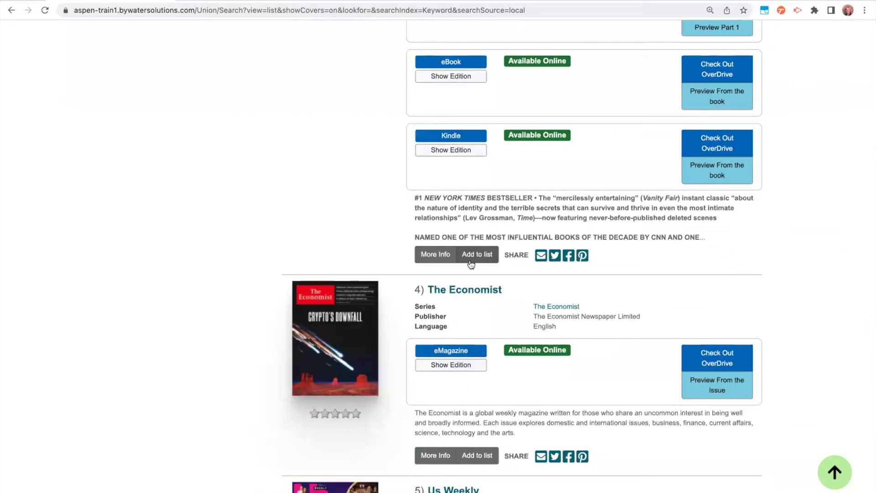
- Open the Add To List dialog for Gone Girl: A Novel
{"action": "left_click", "coordinate": [469, 260]}
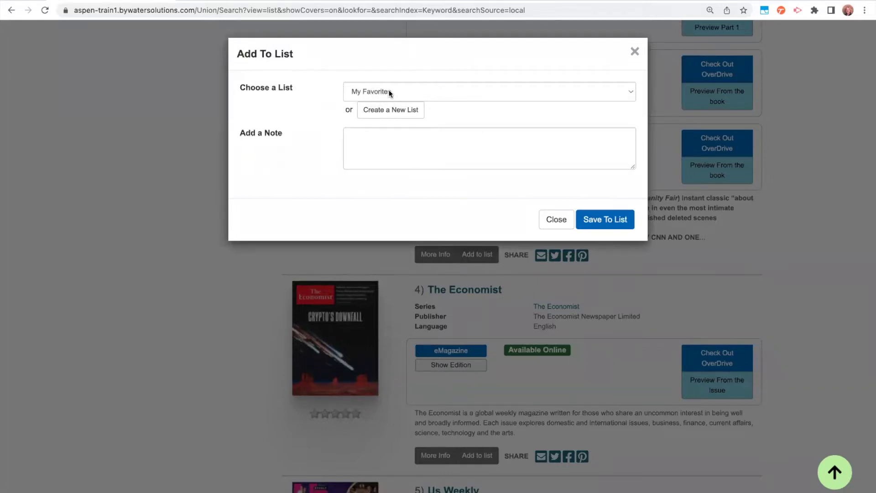
- Start a new list named 'Books I Want to Read Next Year'
{"action": "left_click", "coordinate": [389, 118]}
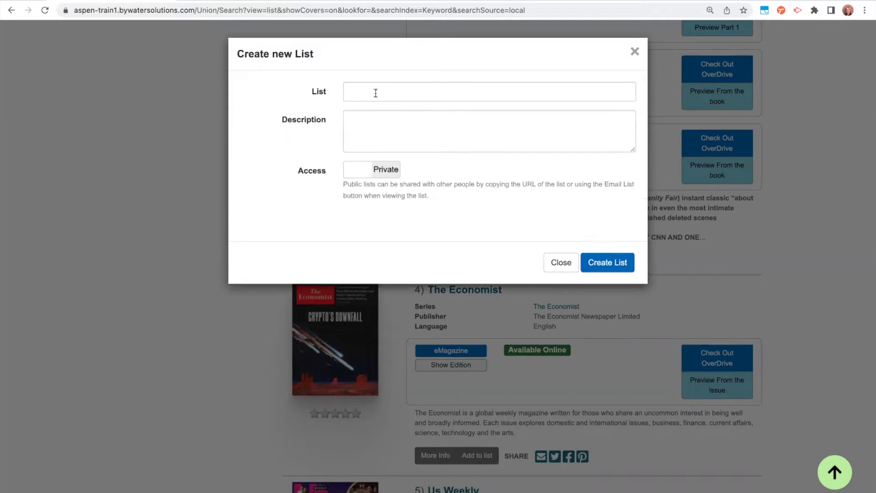
{"action": "left_click", "coordinate": [375, 94]}
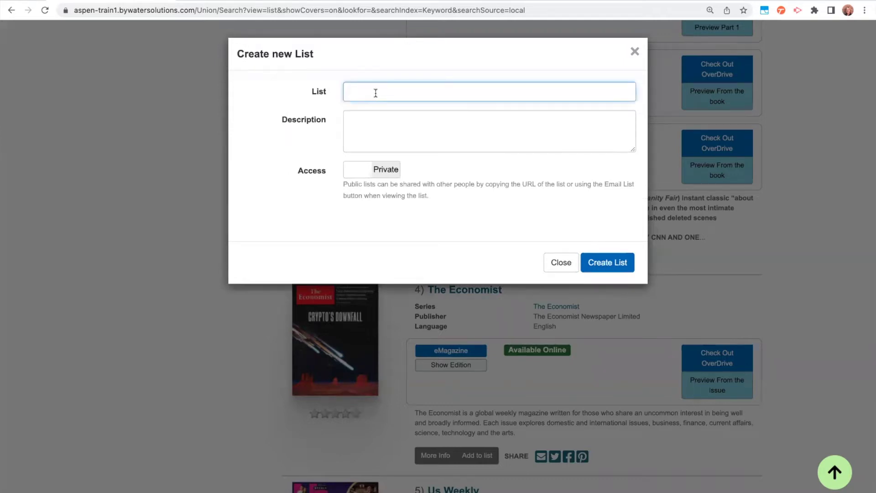
{"action": "type", "text": "Books I Want to Read Next"}
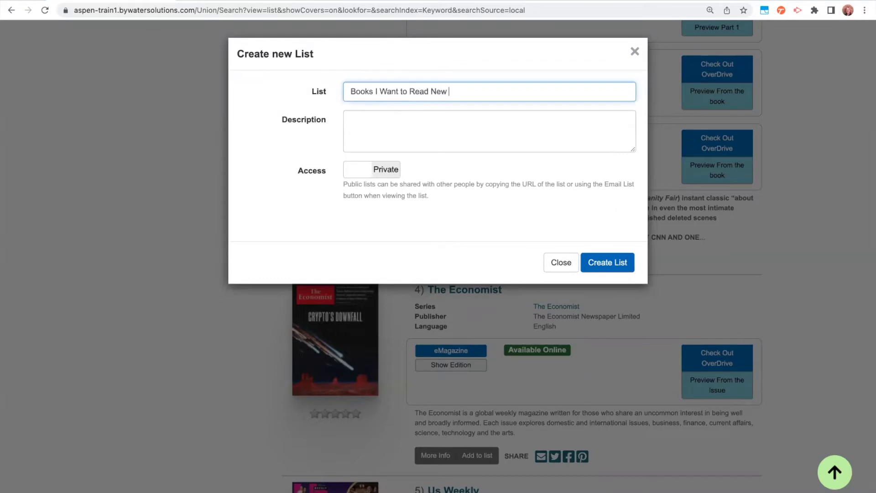
{"action": "key", "text": "BackSpace"}
{"action": "type", "text": "t Year"}
{"action": "left_click", "coordinate": [369, 120]}
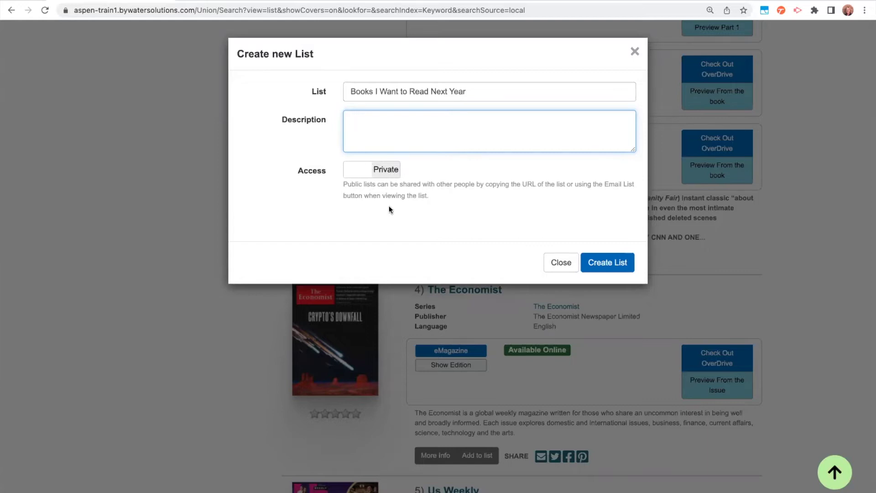
- Switch the new list's Access from Private to Public
{"action": "left_click", "coordinate": [365, 171]}
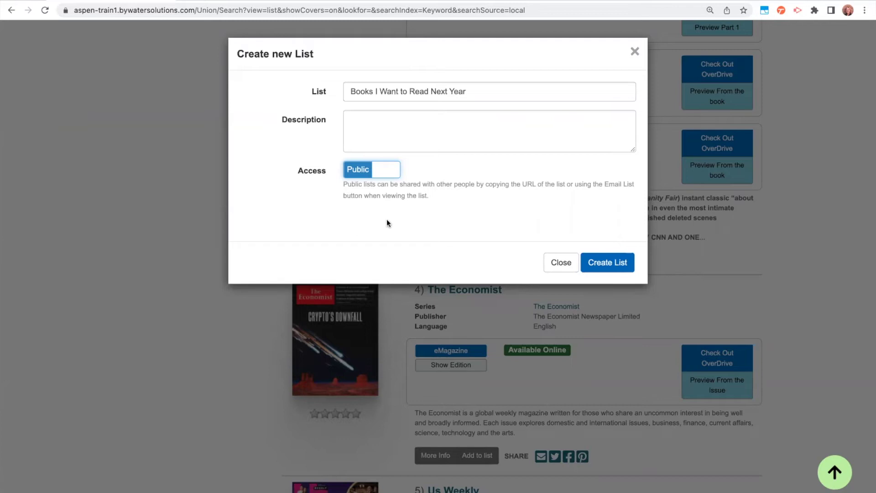
- Create the public list with Gone Girl, then save Us Weekly to it as well
{"action": "left_click", "coordinate": [603, 265]}
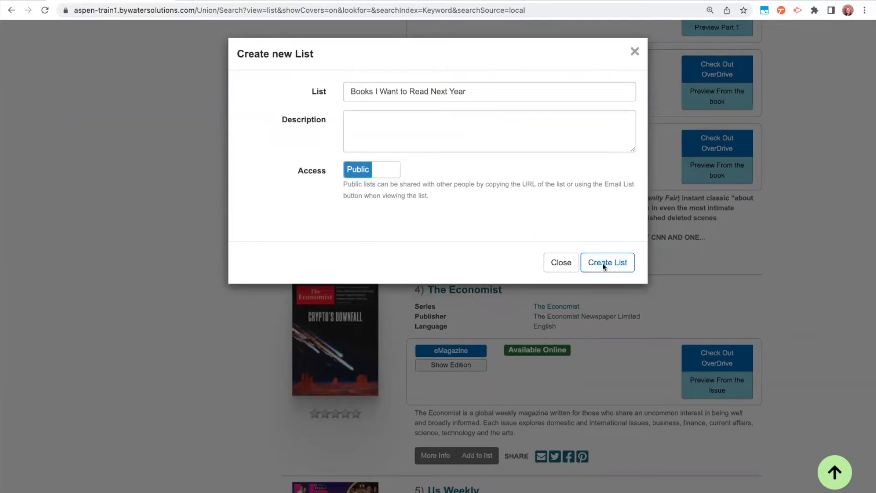
{"action": "left_click", "coordinate": [630, 132]}
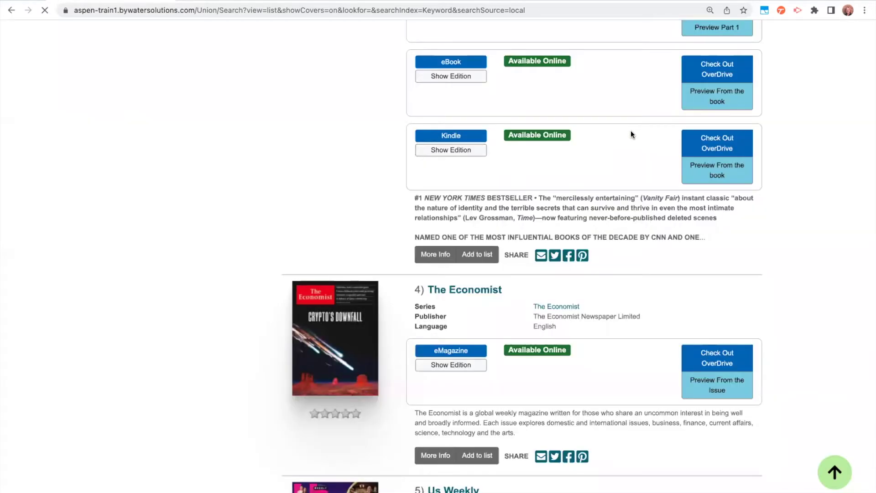
{"action": "scroll", "coordinate": [631, 132], "scroll_direction": "down", "scroll_amount": 4}
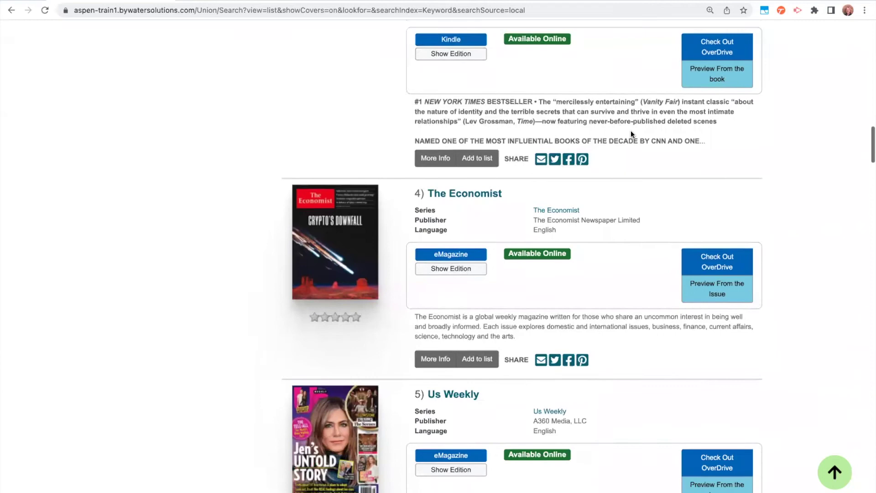
{"action": "scroll", "coordinate": [631, 130], "scroll_direction": "down", "scroll_amount": 4}
{"action": "scroll", "coordinate": [549, 241], "scroll_direction": "down", "scroll_amount": 3}
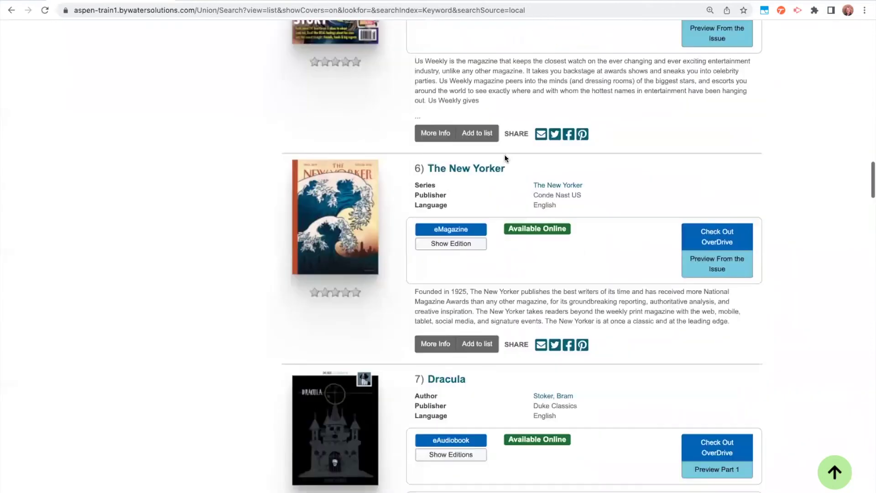
{"action": "left_click", "coordinate": [484, 138]}
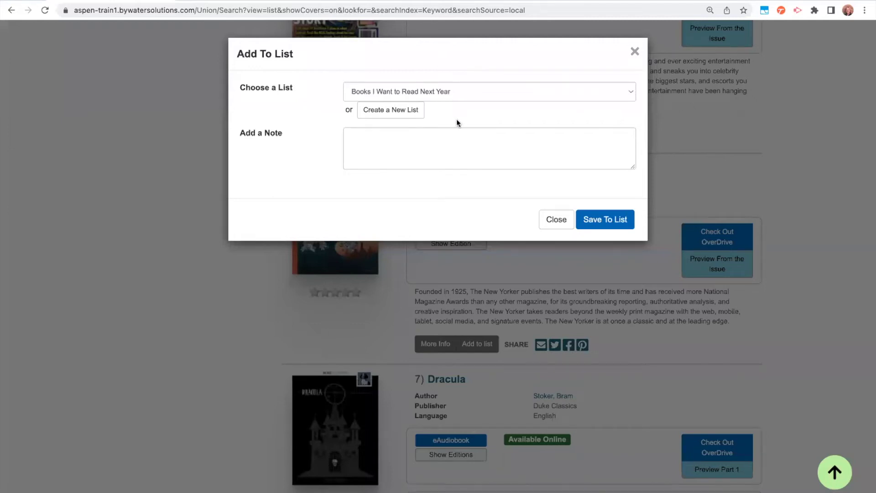
{"action": "left_click", "coordinate": [599, 223]}
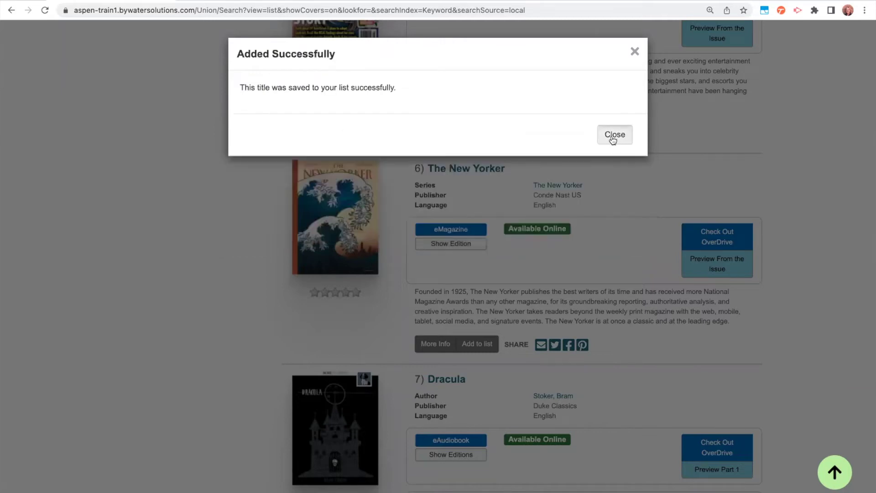
{"action": "left_click", "coordinate": [613, 135]}
- Save Dracula to the Books I Want to Read Next Year list
{"action": "scroll", "coordinate": [589, 267], "scroll_direction": "down", "scroll_amount": 5}
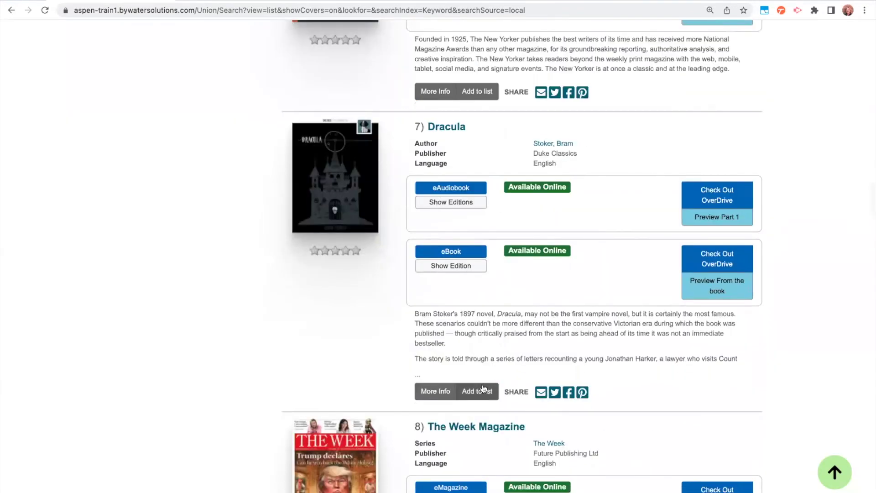
{"action": "left_click", "coordinate": [483, 388]}
{"action": "left_click", "coordinate": [450, 94]}
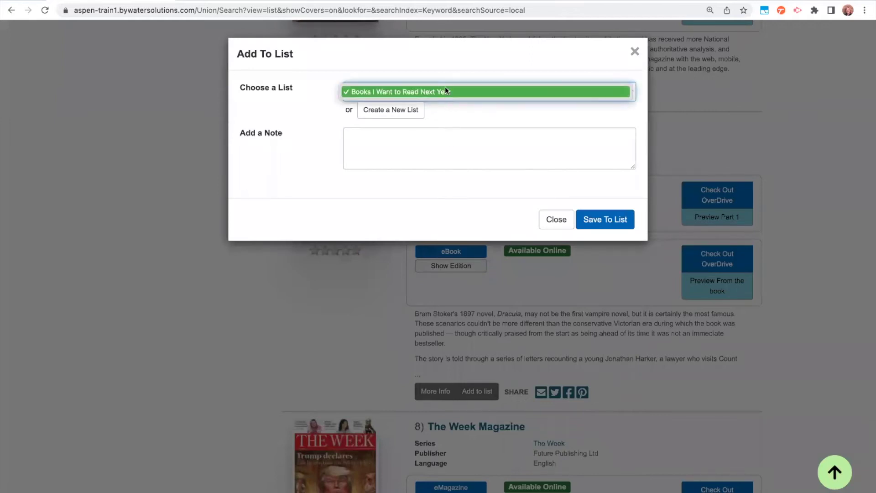
{"action": "left_click", "coordinate": [456, 91]}
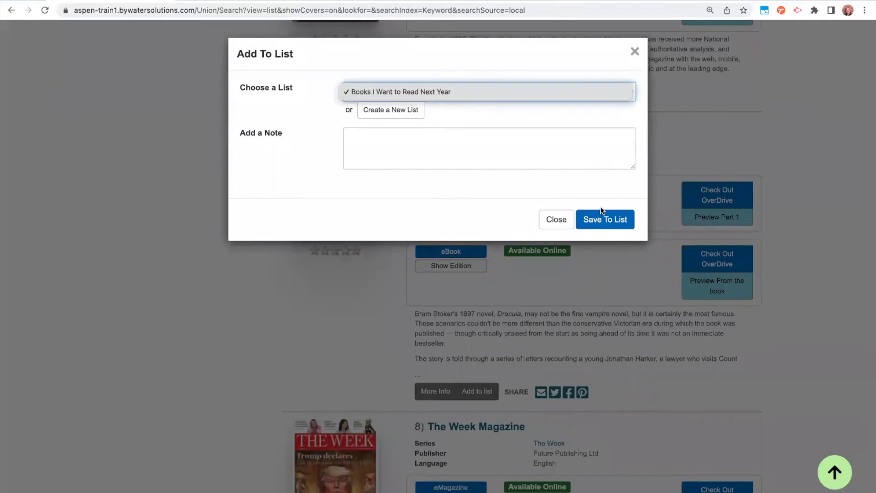
{"action": "left_click", "coordinate": [600, 220]}
{"action": "left_click", "coordinate": [834, 474]}
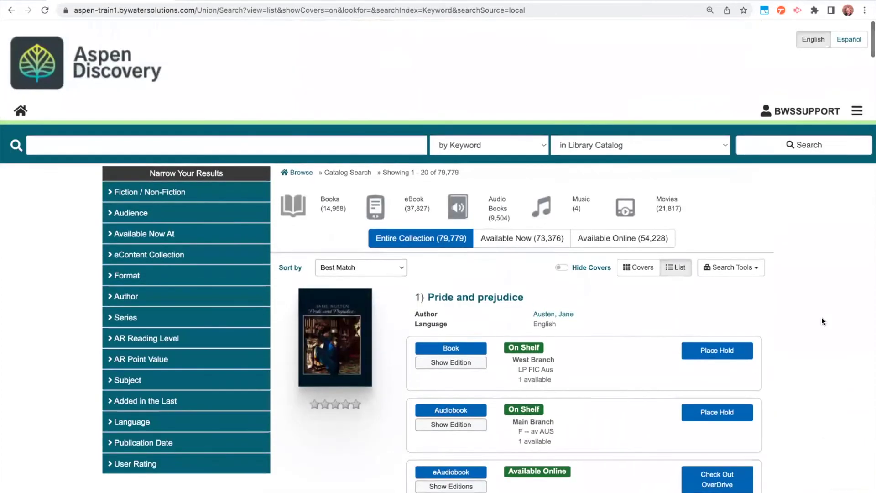
- Go to My Account's Your Lists page and keep the lists sorted by title
{"action": "left_click", "coordinate": [823, 113]}
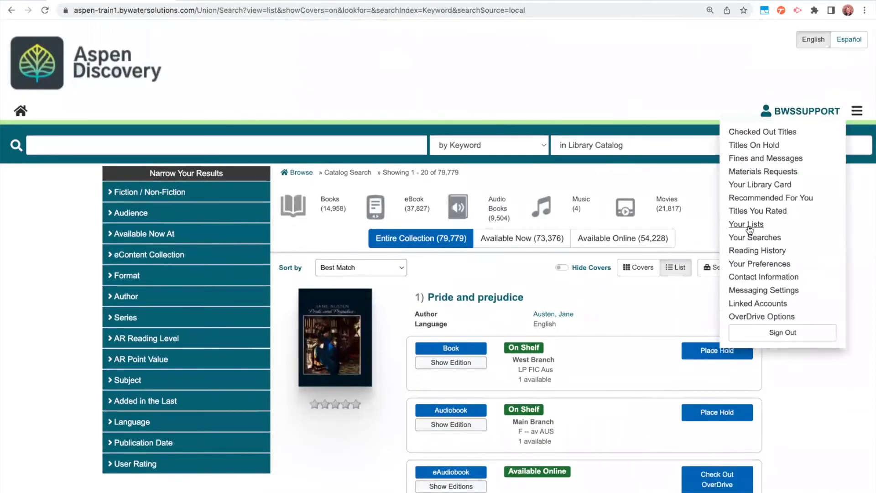
{"action": "left_click", "coordinate": [857, 111]}
{"action": "left_click", "coordinate": [780, 132]}
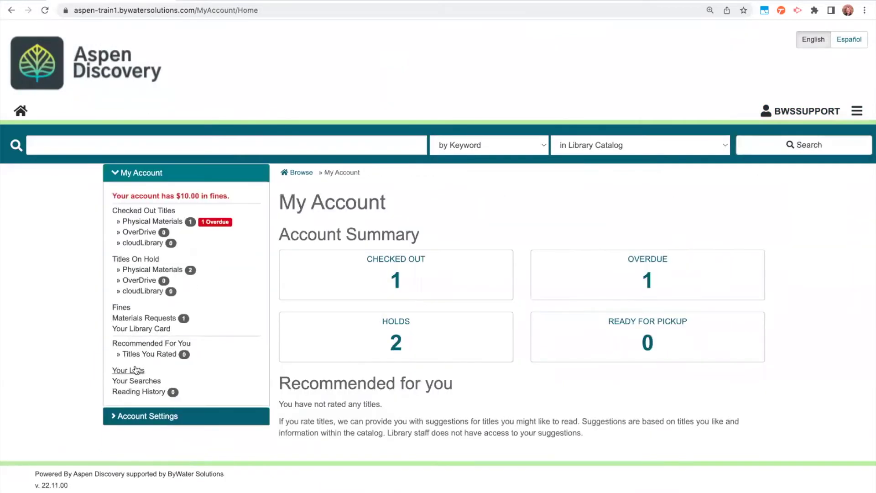
{"action": "left_click", "coordinate": [136, 370]}
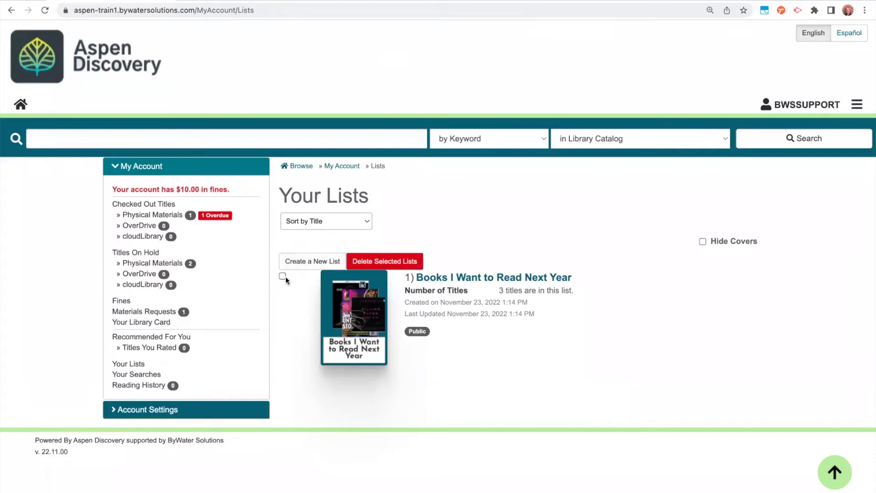
{"action": "left_click", "coordinate": [305, 223]}
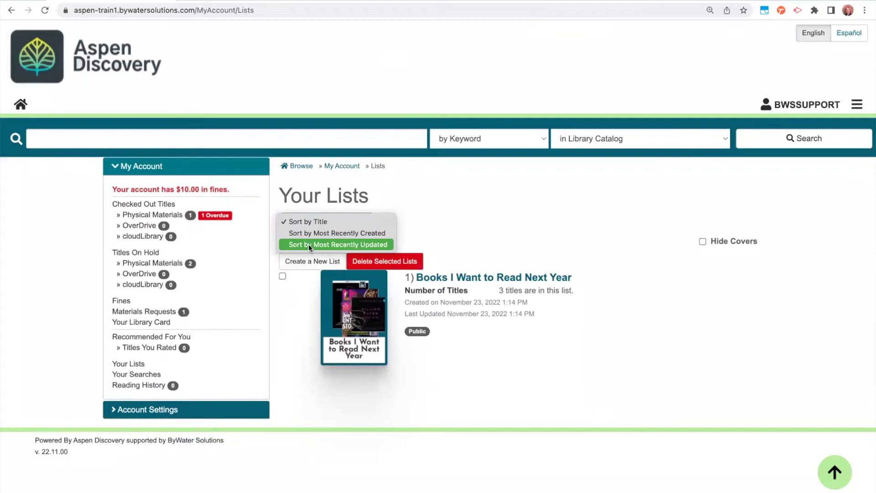
{"action": "left_click", "coordinate": [417, 214]}
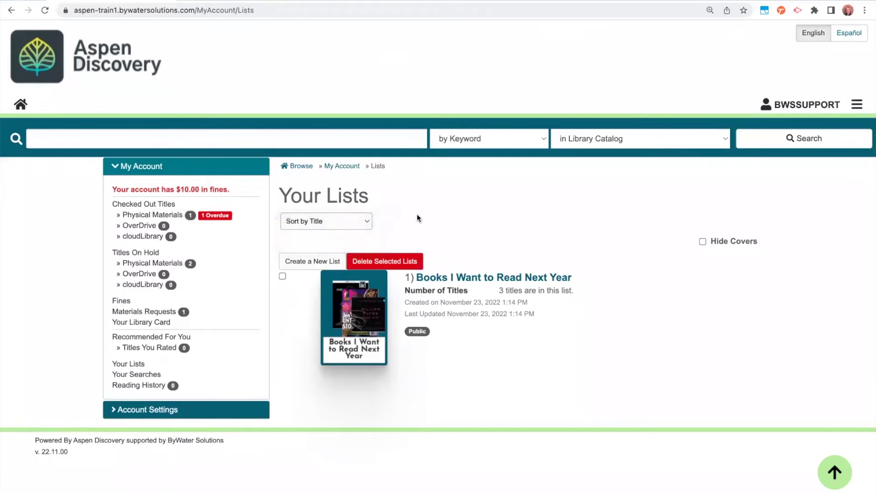
- Open the Books I Want to Read Next Year list and bring up the add-titles form
{"action": "left_click", "coordinate": [452, 278]}
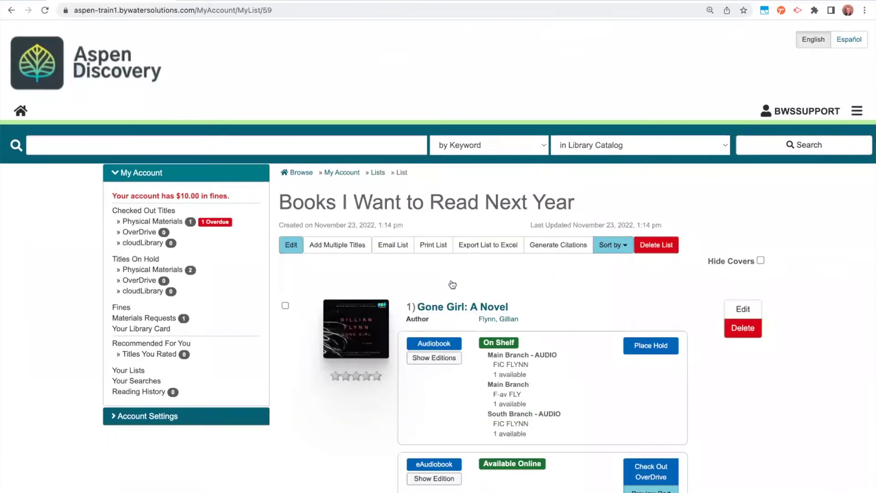
{"action": "scroll", "coordinate": [452, 284], "scroll_direction": "down", "scroll_amount": 3}
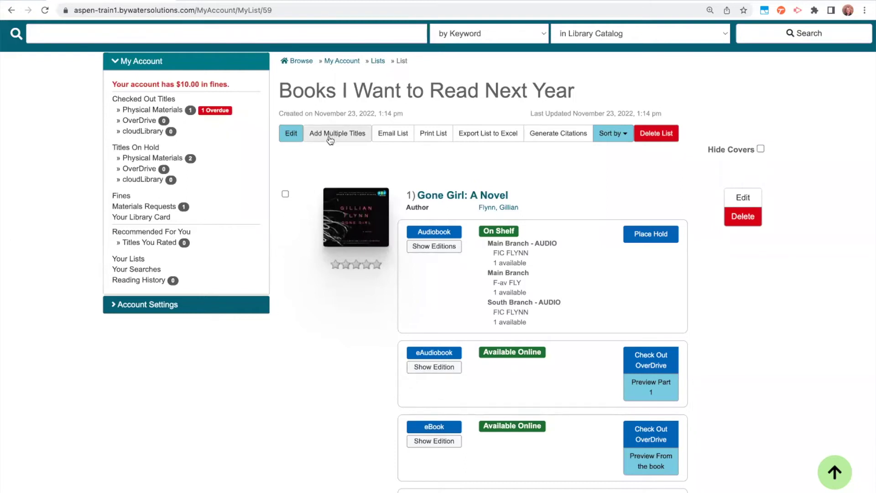
{"action": "left_click", "coordinate": [328, 136]}
- Type trial 'iSBN' entries in the titles box, then clear them out
{"action": "left_click", "coordinate": [325, 127]}
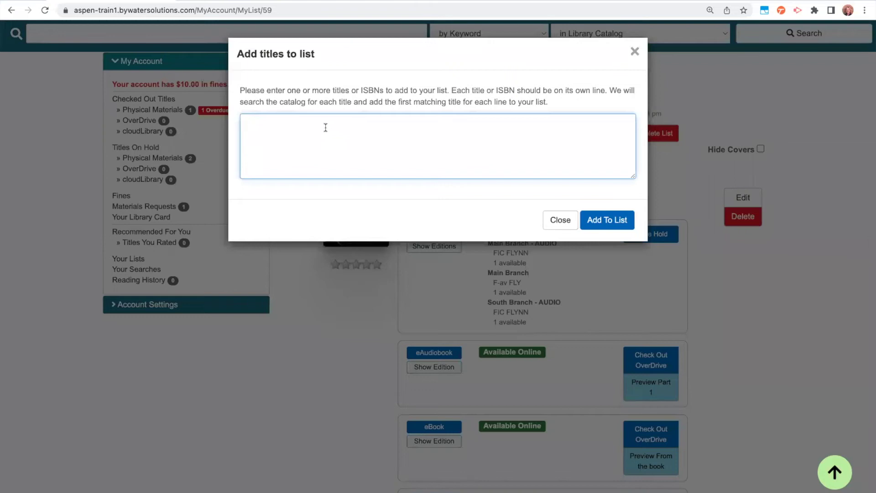
{"action": "type", "text": "iSBN"}
{"action": "key", "text": "Return"}
{"action": "type", "text": "iSBN"}
{"action": "key", "text": "Return"}
{"action": "type", "text": "iSBN iSBN"}
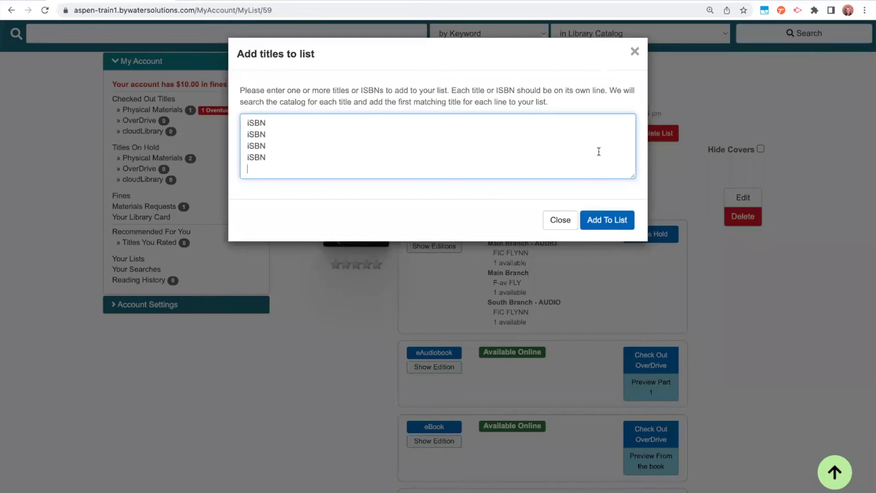
{"action": "key", "text": "super+a"}
{"action": "key", "text": "BackSpace"}
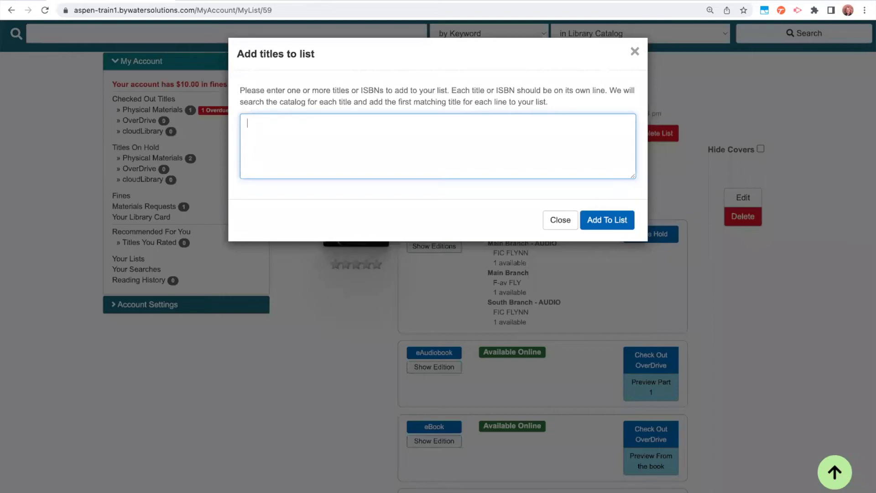
- Enter The Giver, Dracula and Pride and Prejudice on separate lines and add them to the list
{"action": "type", "text": "The Giver"}
{"action": "key", "text": "Return"}
{"action": "type", "text": "Dracula"}
{"action": "key", "text": "Return"}
{"action": "type", "text": "Pride and P"}
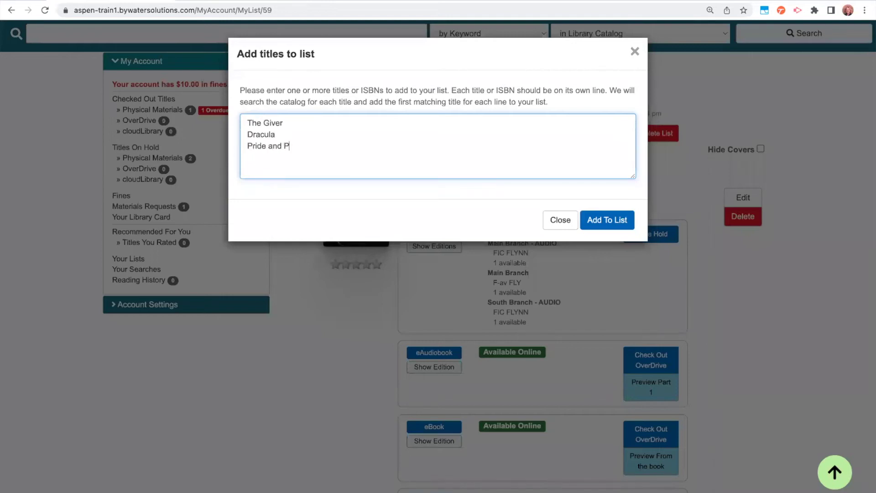
{"action": "type", "text": "rejudice"}
{"action": "left_click", "coordinate": [606, 221]}
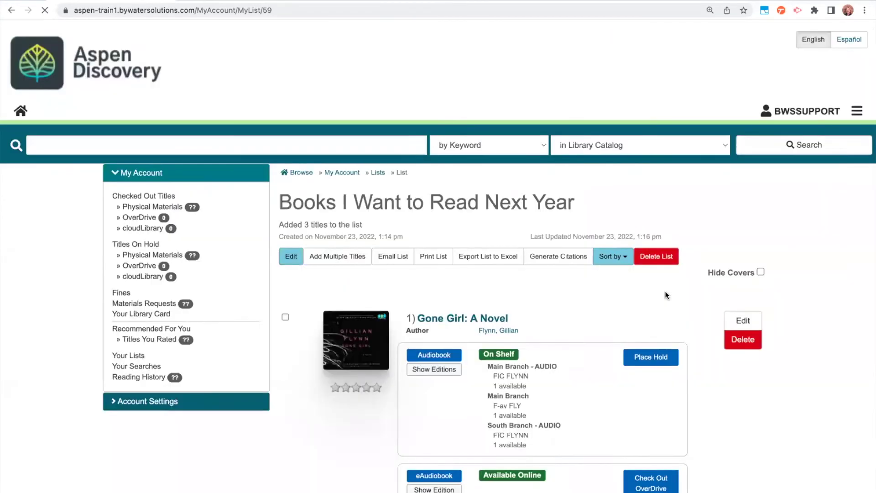
- Scroll the list to check The Giver, Dracula and Pride and Prejudice, then return to the top
{"action": "scroll", "coordinate": [665, 291], "scroll_direction": "down", "scroll_amount": 7}
{"action": "scroll", "coordinate": [664, 291], "scroll_direction": "down", "scroll_amount": 18}
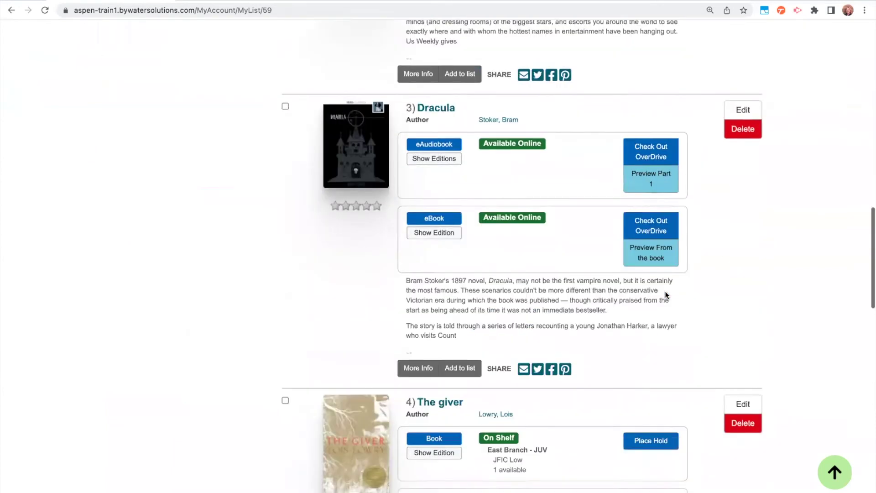
{"action": "scroll", "coordinate": [574, 351], "scroll_direction": "down", "scroll_amount": 13}
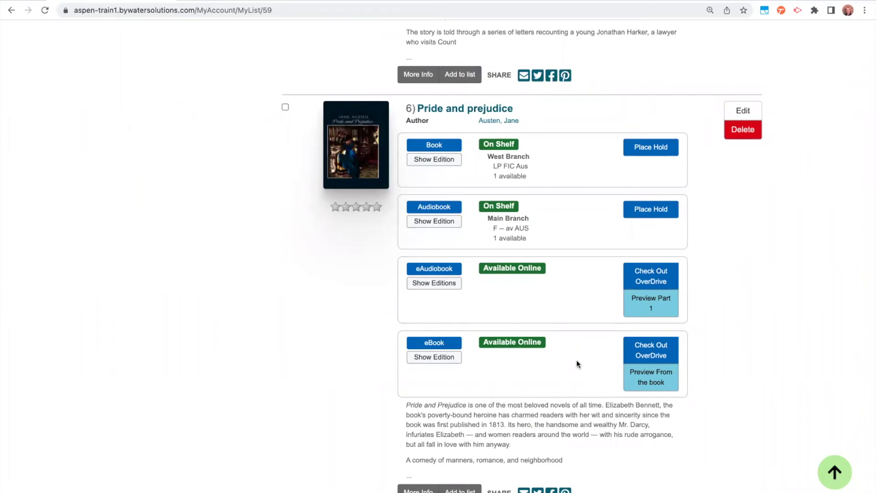
{"action": "scroll", "coordinate": [576, 364], "scroll_direction": "up", "scroll_amount": 6}
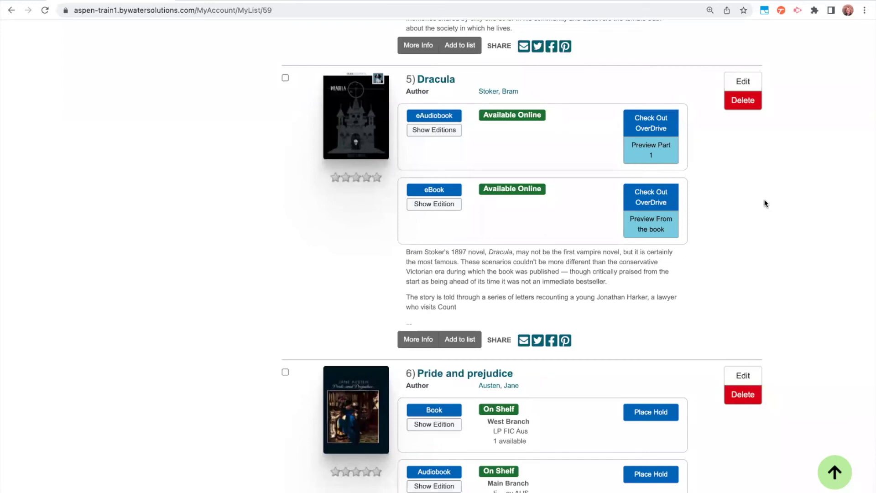
{"action": "left_click", "coordinate": [835, 472]}
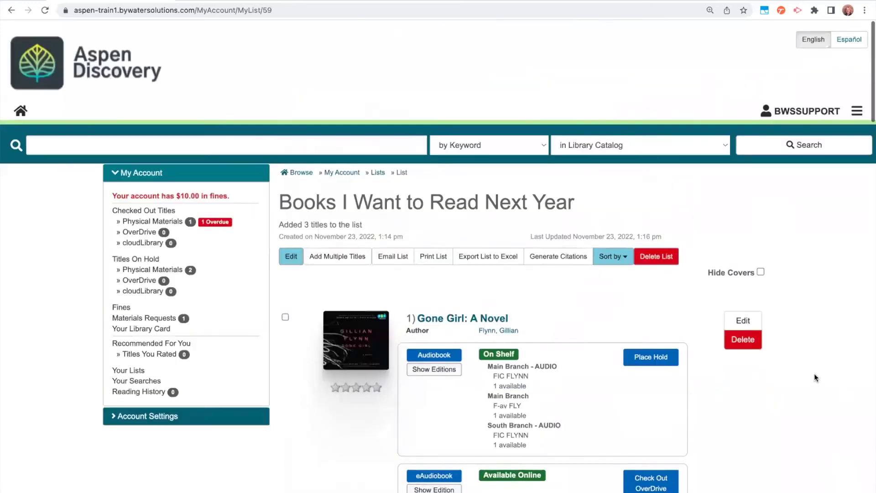
{"action": "left_click", "coordinate": [395, 258]}
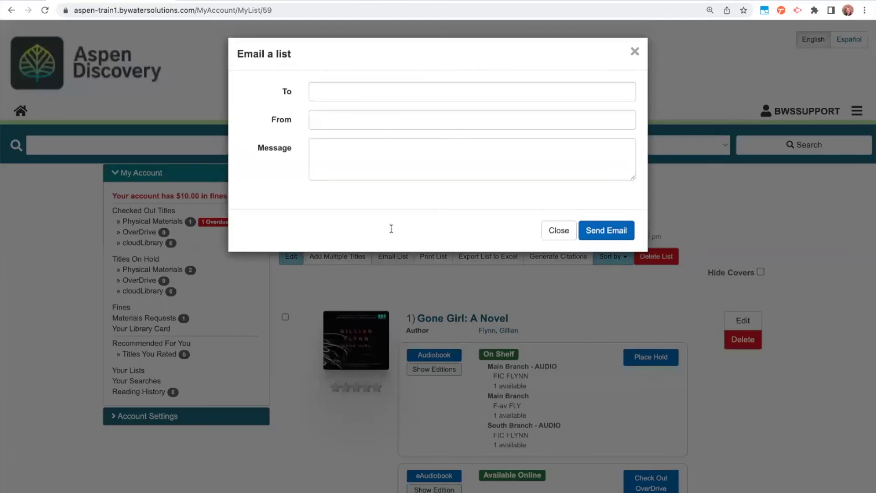
{"action": "left_click", "coordinate": [559, 231]}
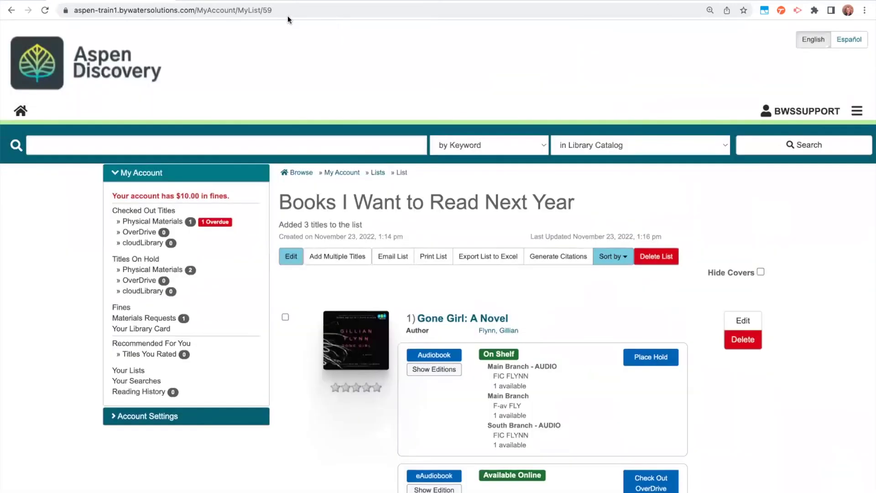
{"action": "left_click_drag", "start_coordinate": [280, 11], "coordinate": [71, 11]}
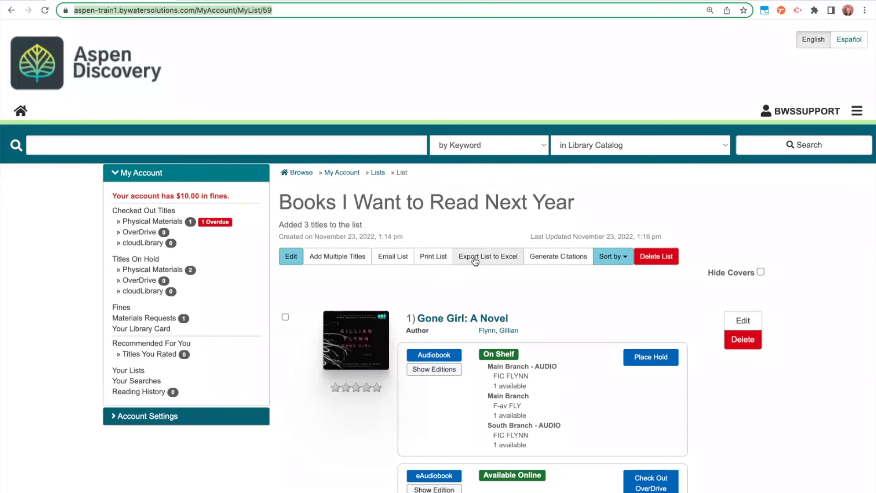
- Check the list's available citation formats without generating any, then view the Sort by options
{"action": "left_click", "coordinate": [562, 257]}
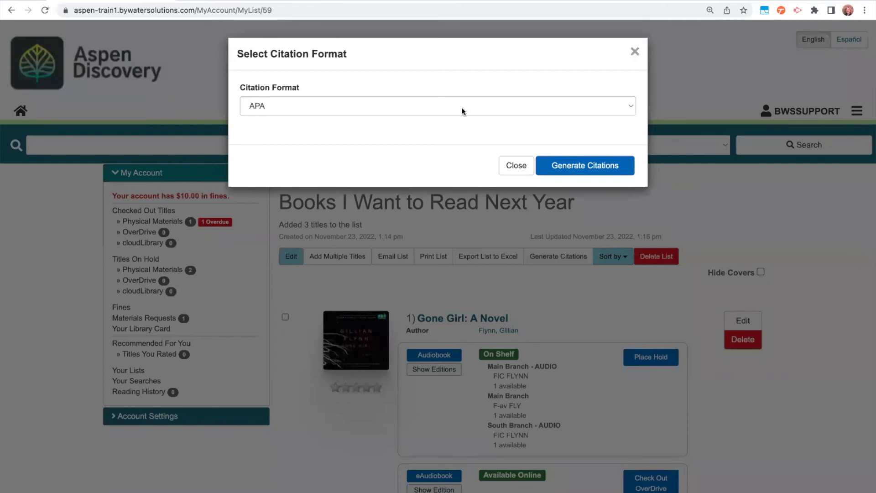
{"action": "left_click", "coordinate": [462, 108]}
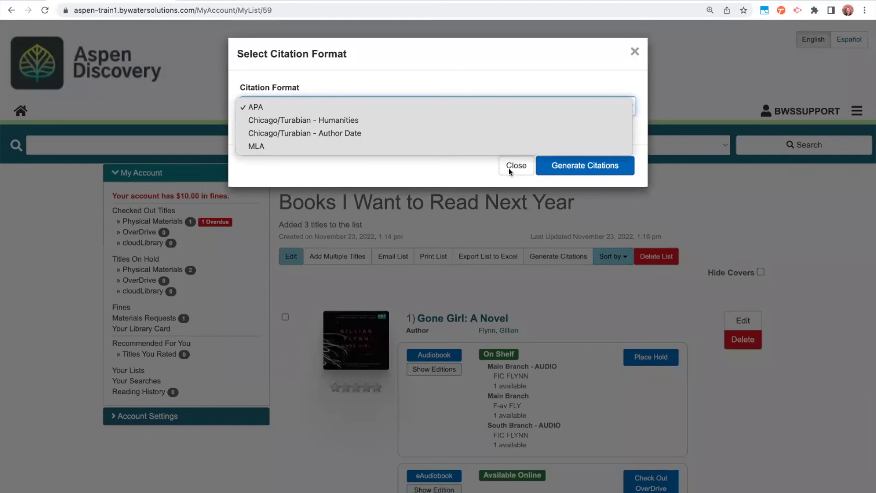
{"action": "left_click", "coordinate": [634, 52]}
{"action": "left_click", "coordinate": [623, 259]}
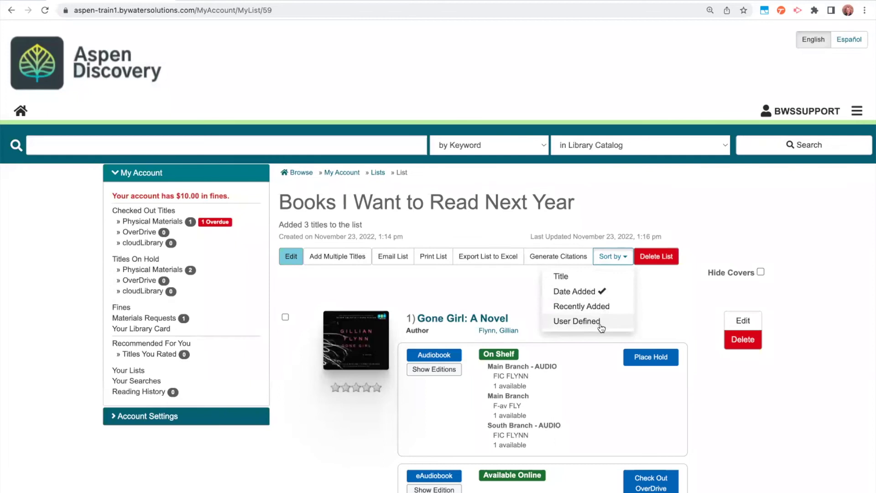
- Sort the list by User Defined, move Gone Girl down, and set Us Weekly to position 3
{"action": "left_click", "coordinate": [577, 322]}
{"action": "scroll", "coordinate": [595, 322], "scroll_direction": "down", "scroll_amount": 3}
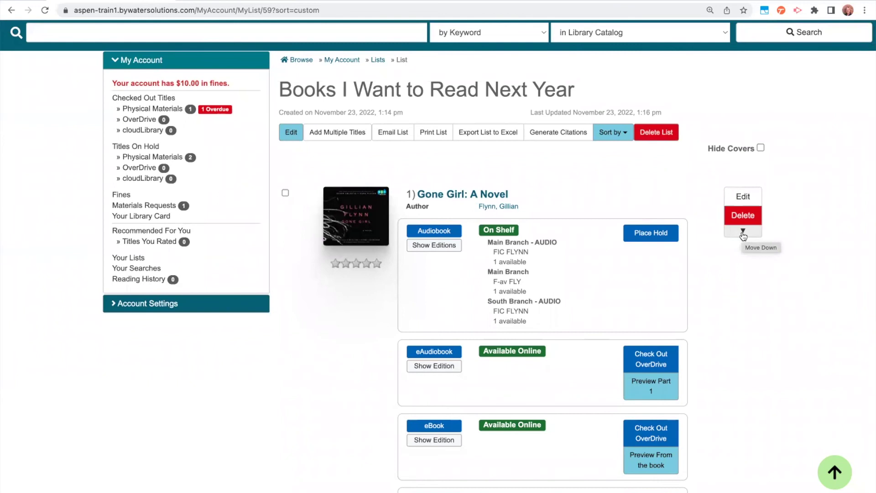
{"action": "left_click", "coordinate": [743, 232]}
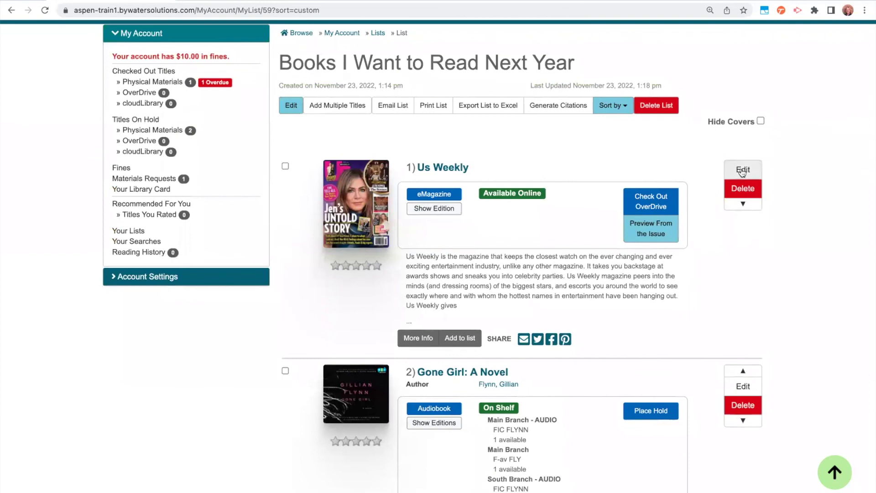
{"action": "left_click", "coordinate": [743, 170]}
{"action": "double_click", "coordinate": [570, 155]}
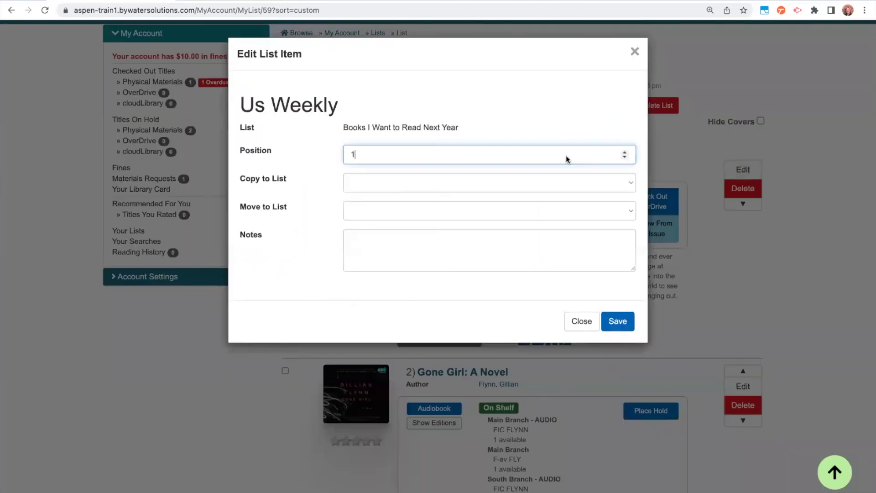
{"action": "type", "text": "3"}
{"action": "left_click", "coordinate": [614, 327]}
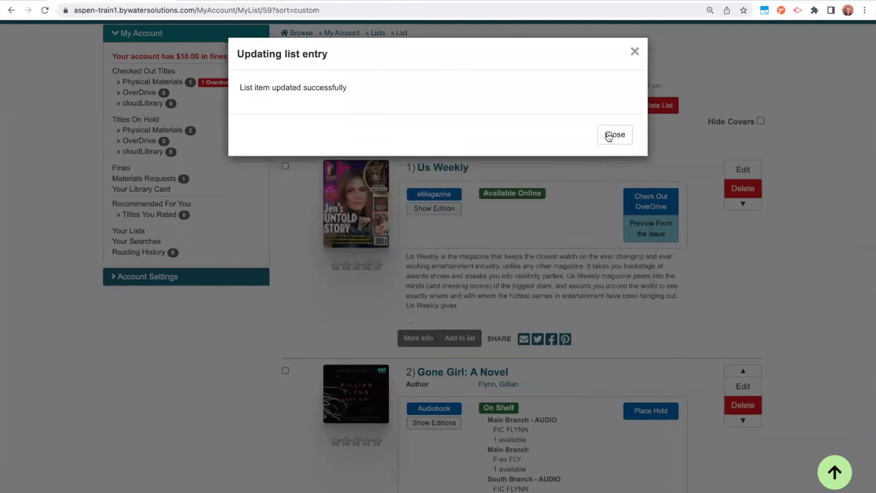
{"action": "left_click", "coordinate": [611, 134]}
- Review Gone Girl's copy-to-list and move-to-list choices, then close its entry unchanged
{"action": "left_click", "coordinate": [747, 170]}
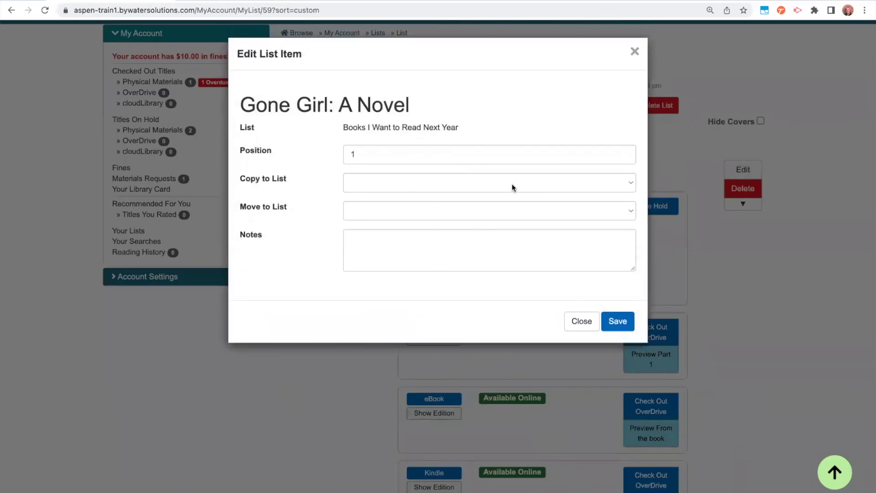
{"action": "left_click", "coordinate": [512, 183]}
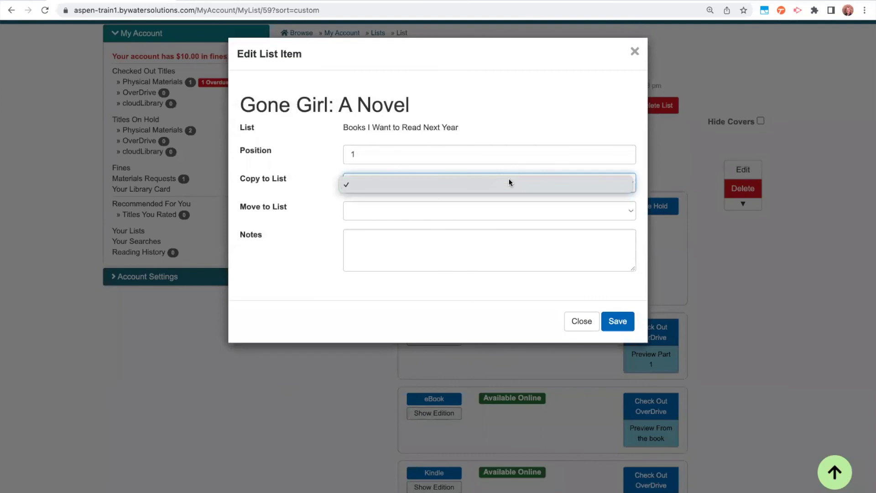
{"action": "left_click", "coordinate": [502, 209]}
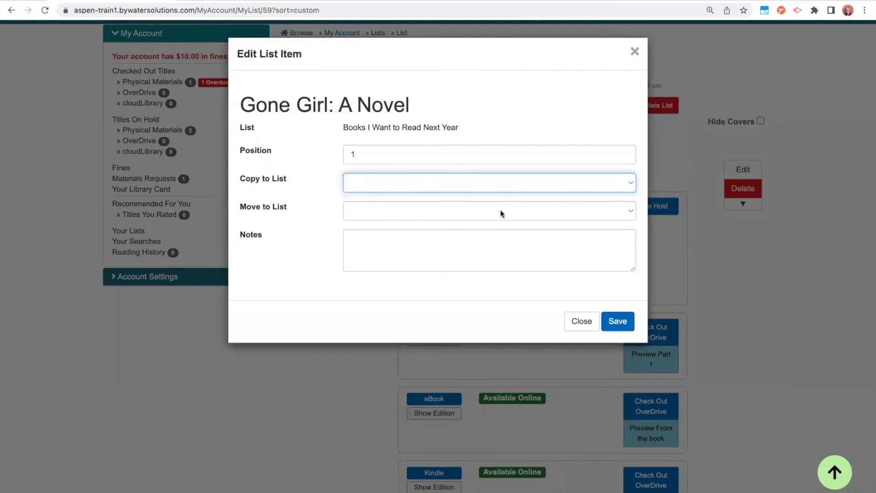
{"action": "left_click", "coordinate": [500, 209]}
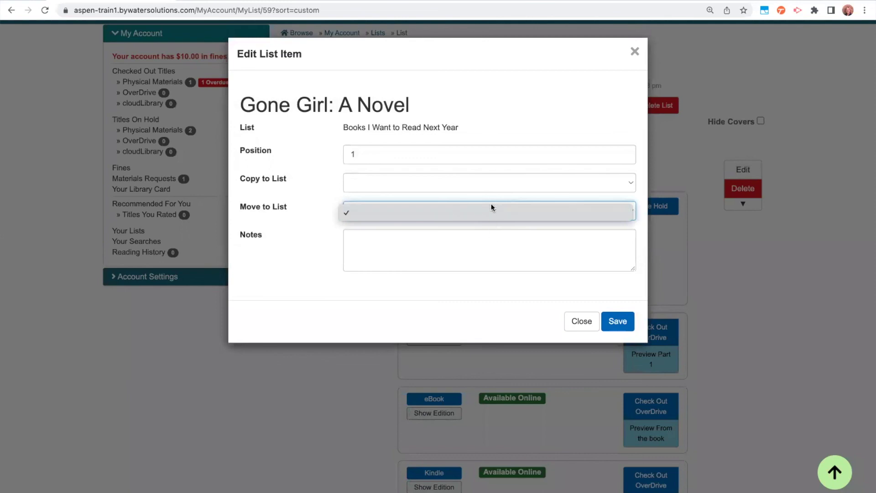
{"action": "left_click", "coordinate": [571, 321]}
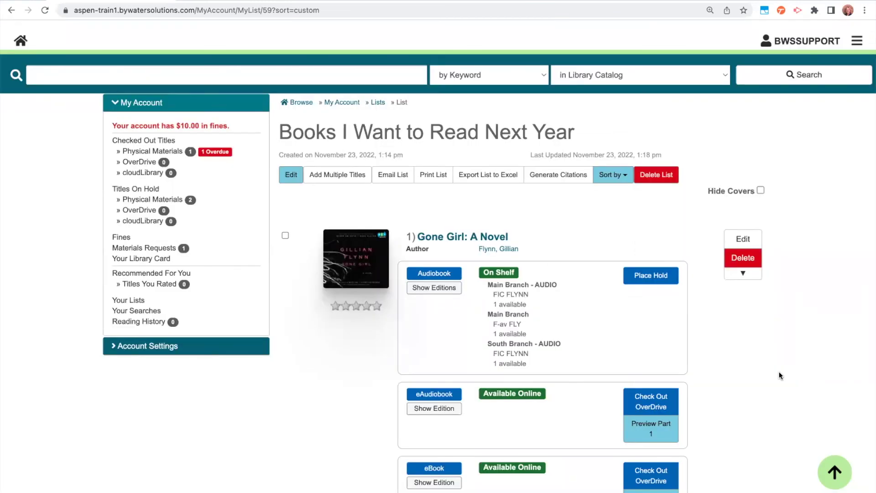
- Search the catalog for 'gone girl' and open Books I Want to Read Next Year from its lists
{"action": "left_click", "coordinate": [300, 72]}
{"action": "type", "text": "gone girl"}
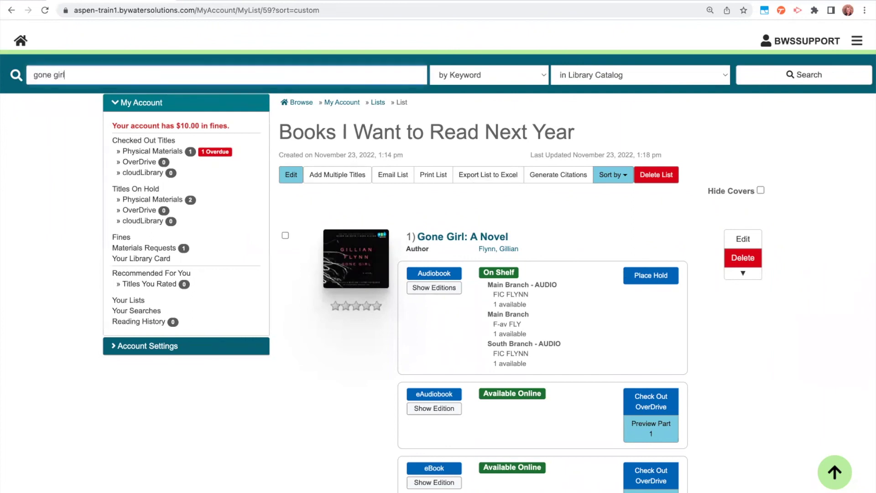
{"action": "left_click", "coordinate": [764, 76]}
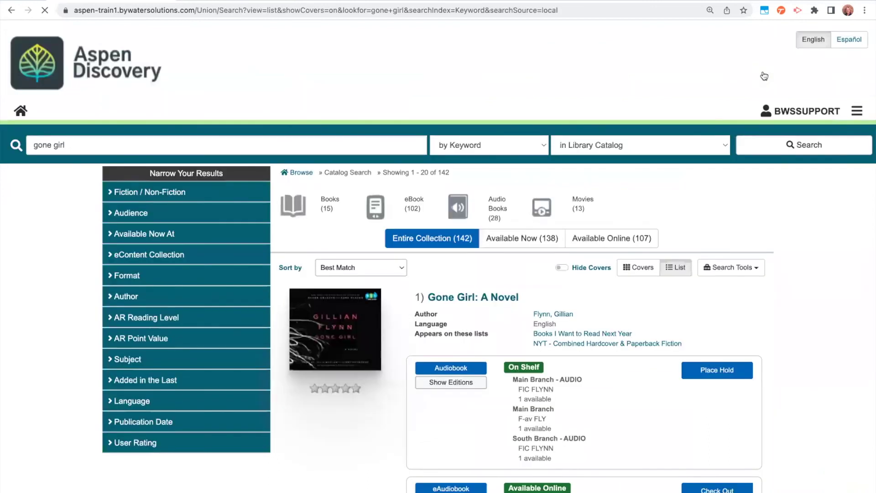
{"action": "scroll", "coordinate": [681, 293], "scroll_direction": "down", "scroll_amount": 3}
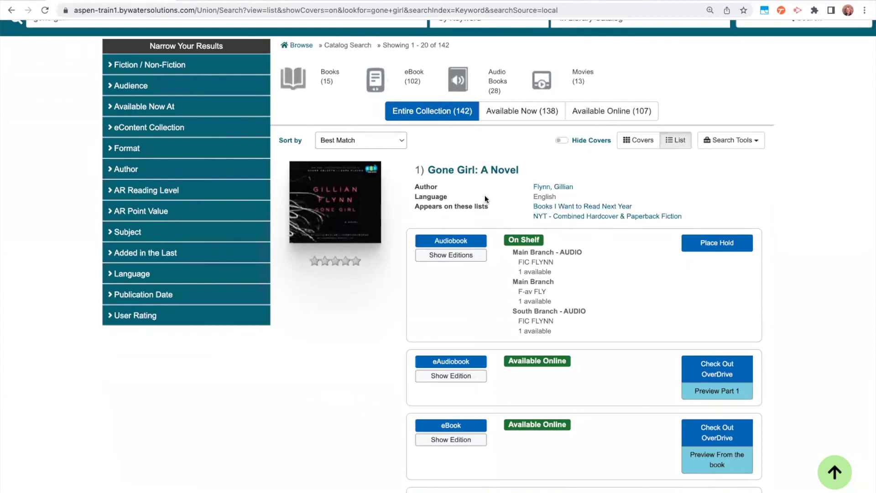
{"action": "scroll", "coordinate": [531, 214], "scroll_direction": "down", "scroll_amount": 1}
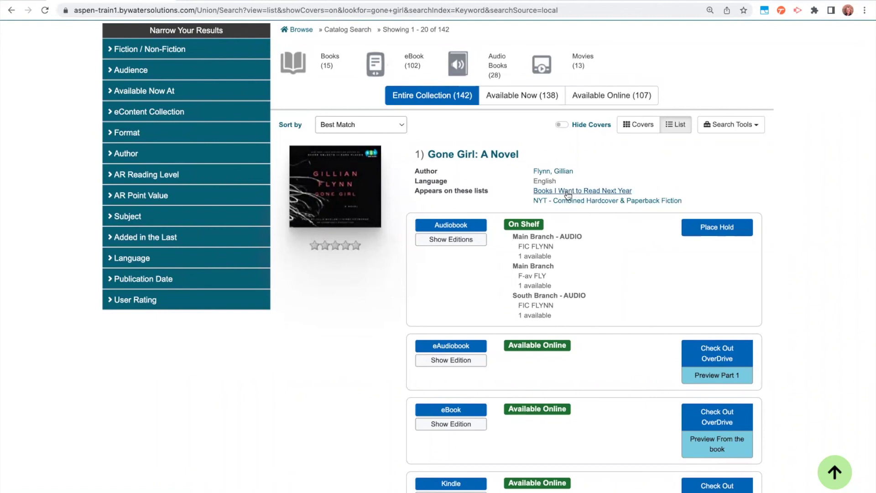
{"action": "left_click", "coordinate": [568, 192]}
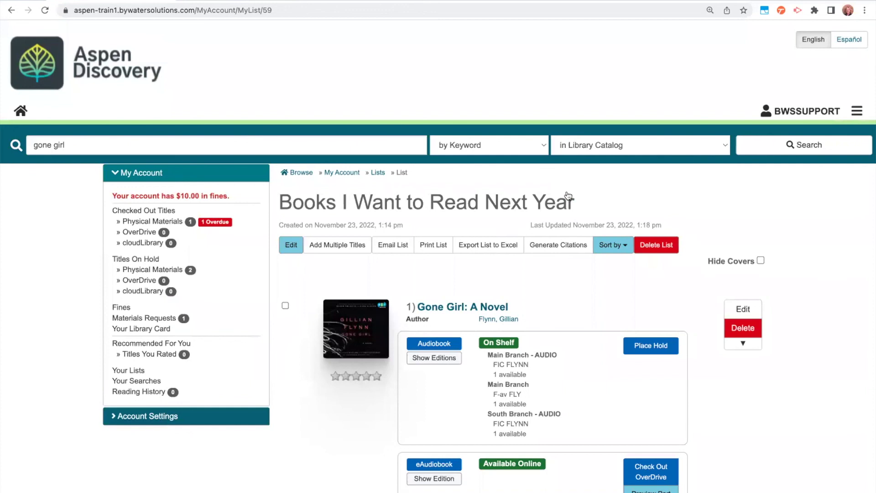
- Display Books I Want to Read Next Year under Your Lists on the homepage and open it
{"action": "left_click", "coordinate": [20, 112]}
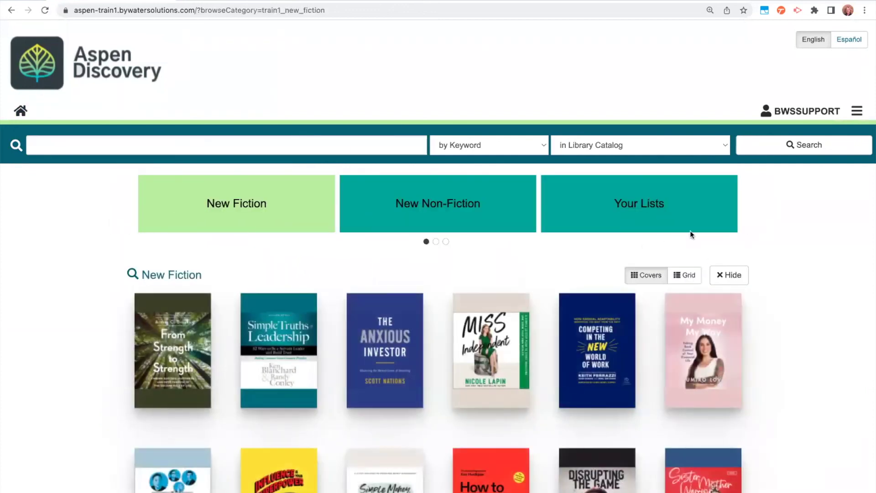
{"action": "left_click", "coordinate": [629, 212]}
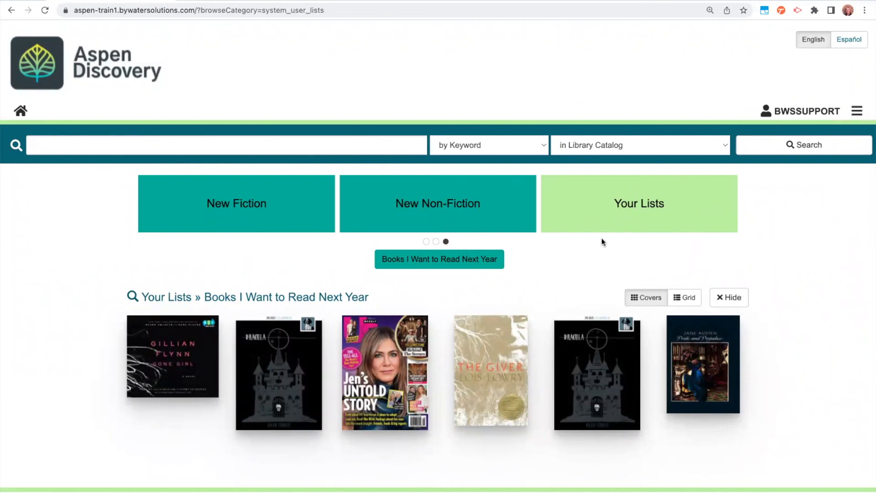
{"action": "left_click", "coordinate": [672, 201]}
{"action": "left_click", "coordinate": [201, 300]}
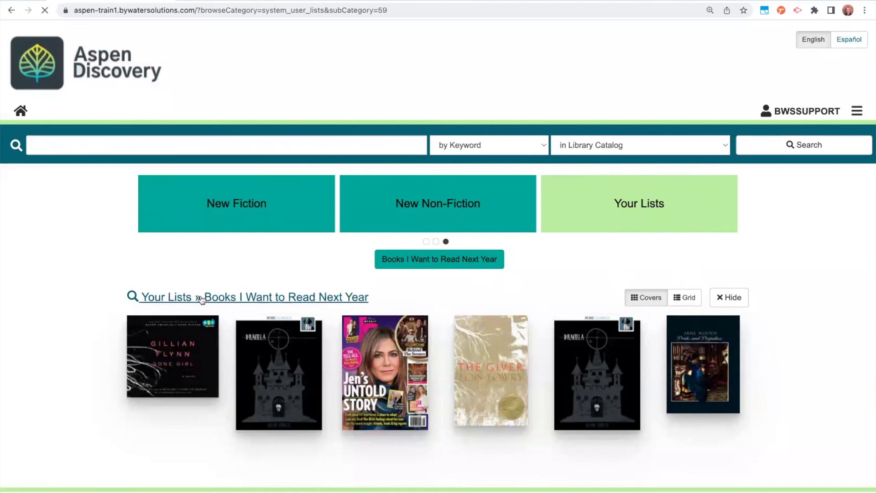